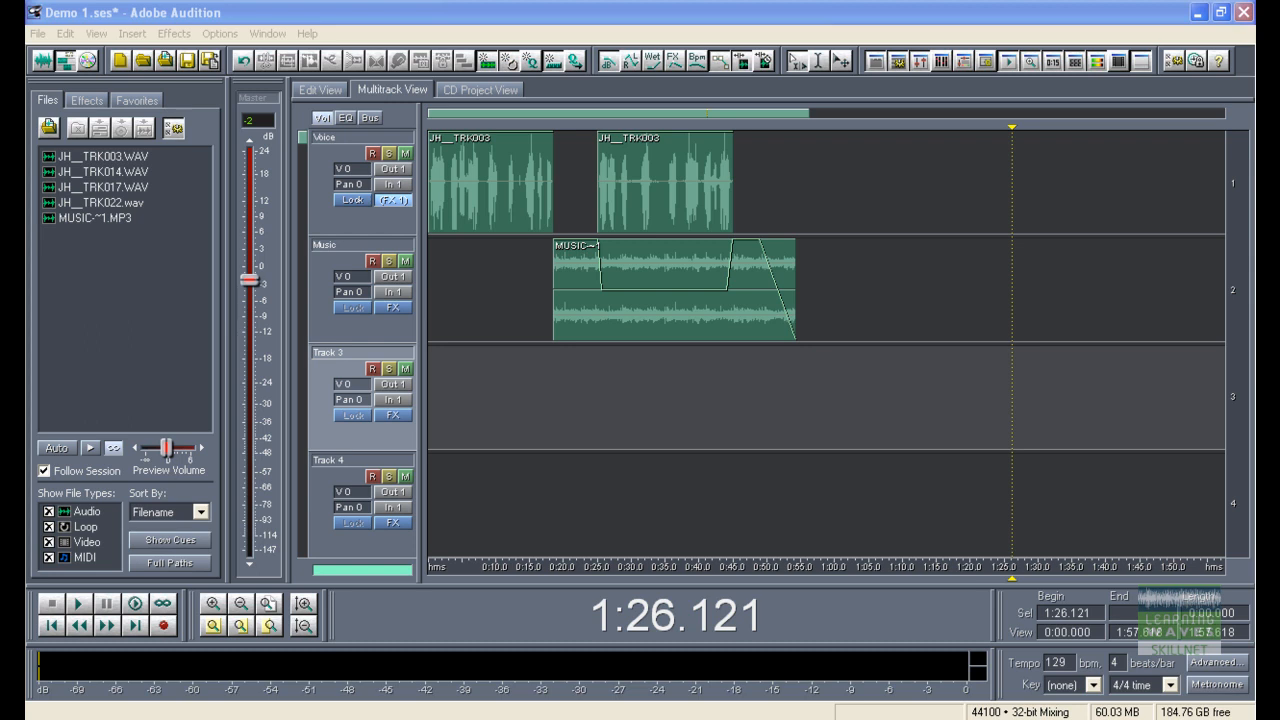
# Step: Select all three clips in the session: both voice clips and the music clip
pyautogui.click(850, 494)
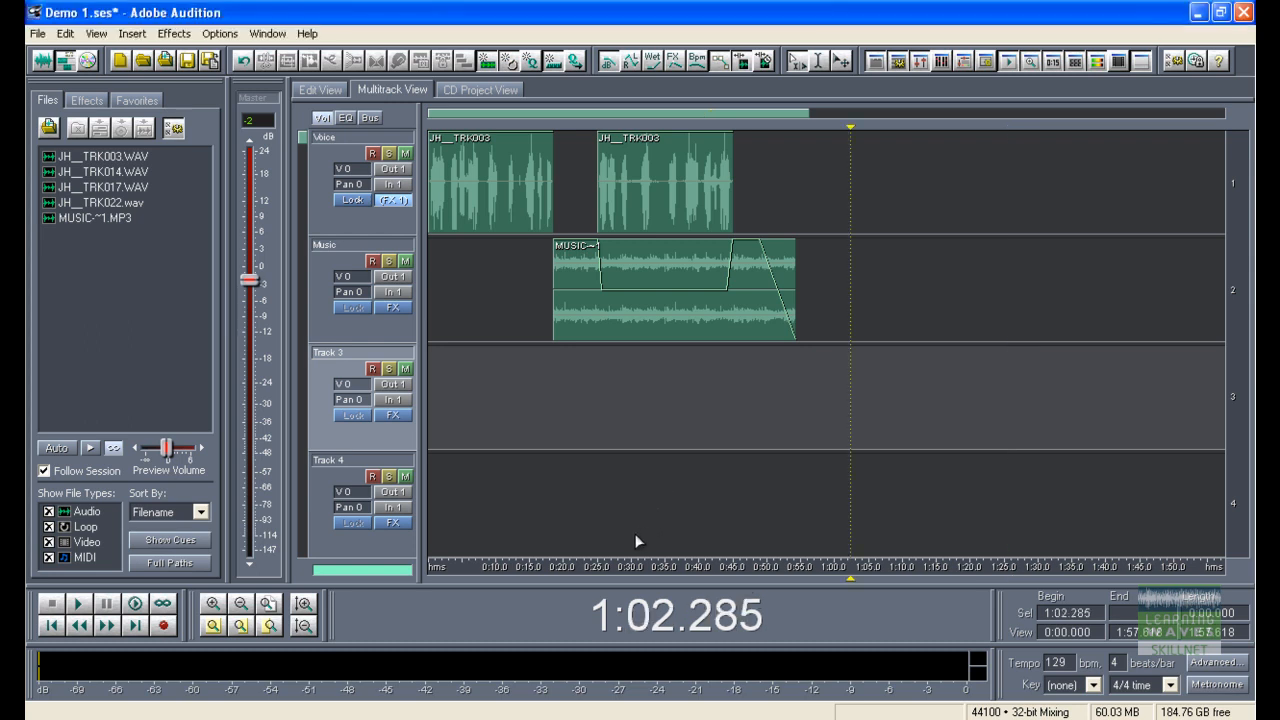
pyautogui.hotkey('ctrl', 'a')
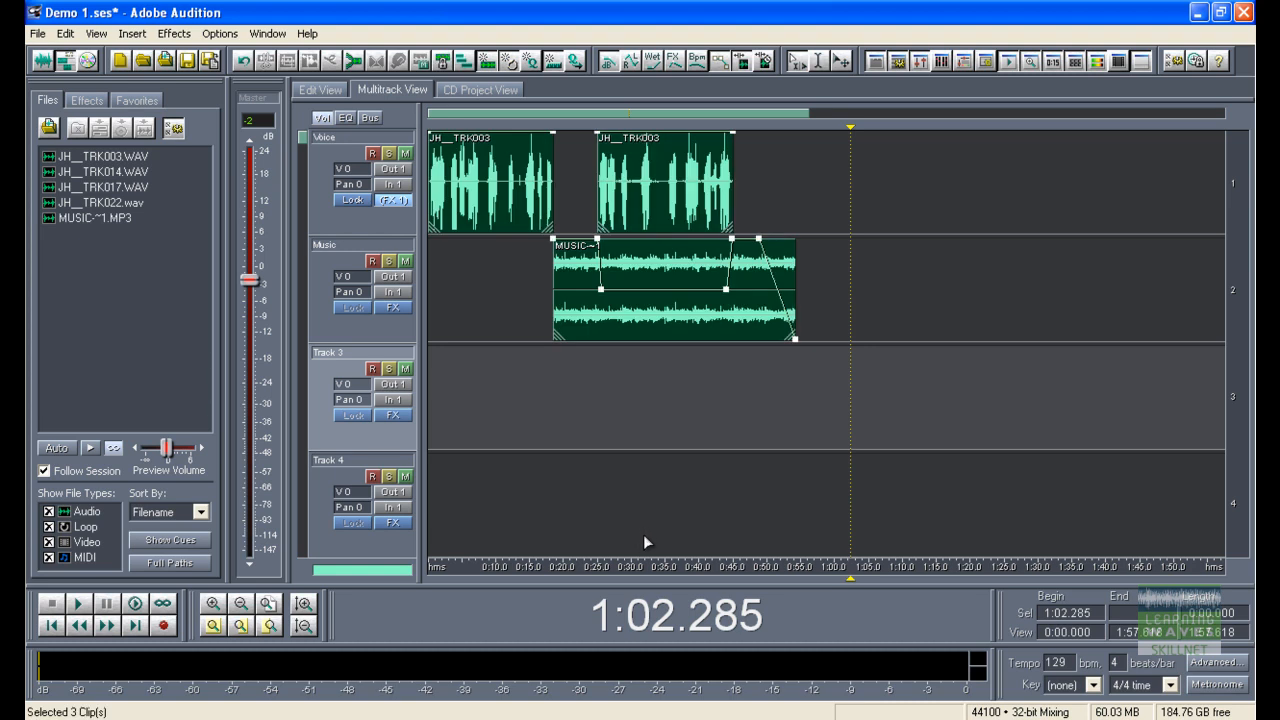
pyautogui.click(676, 470)
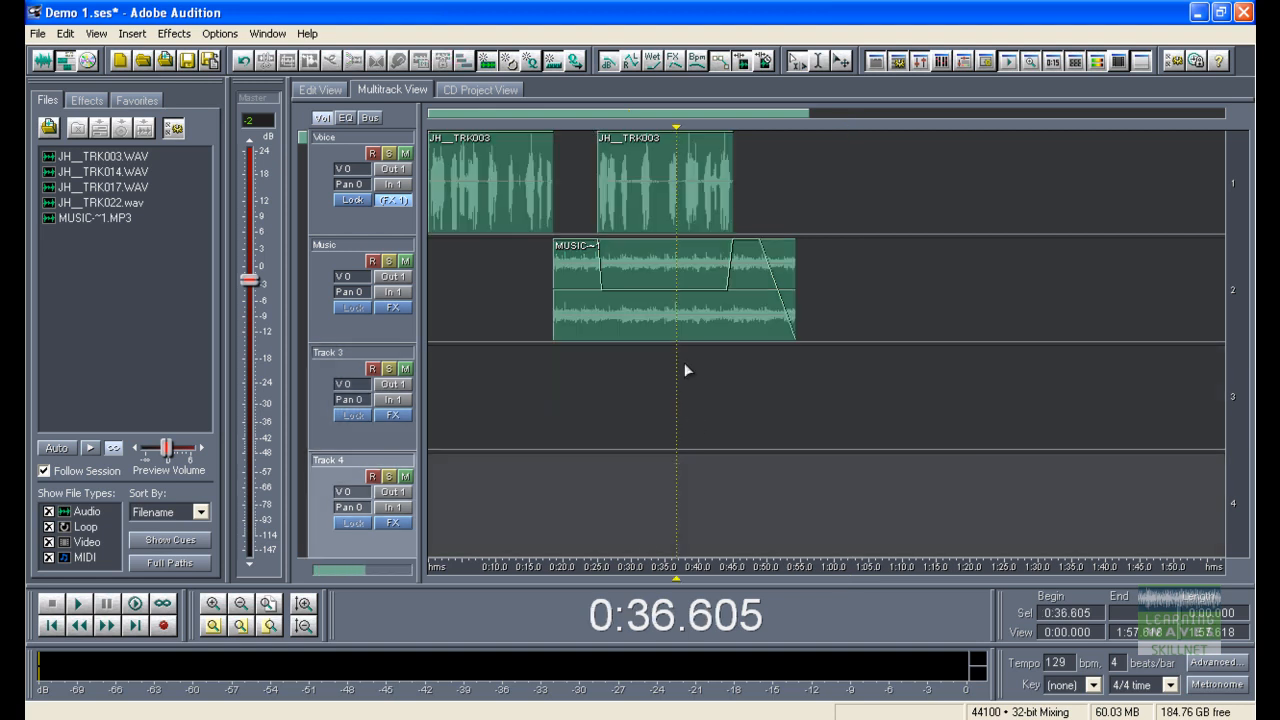
pyautogui.click(647, 202)
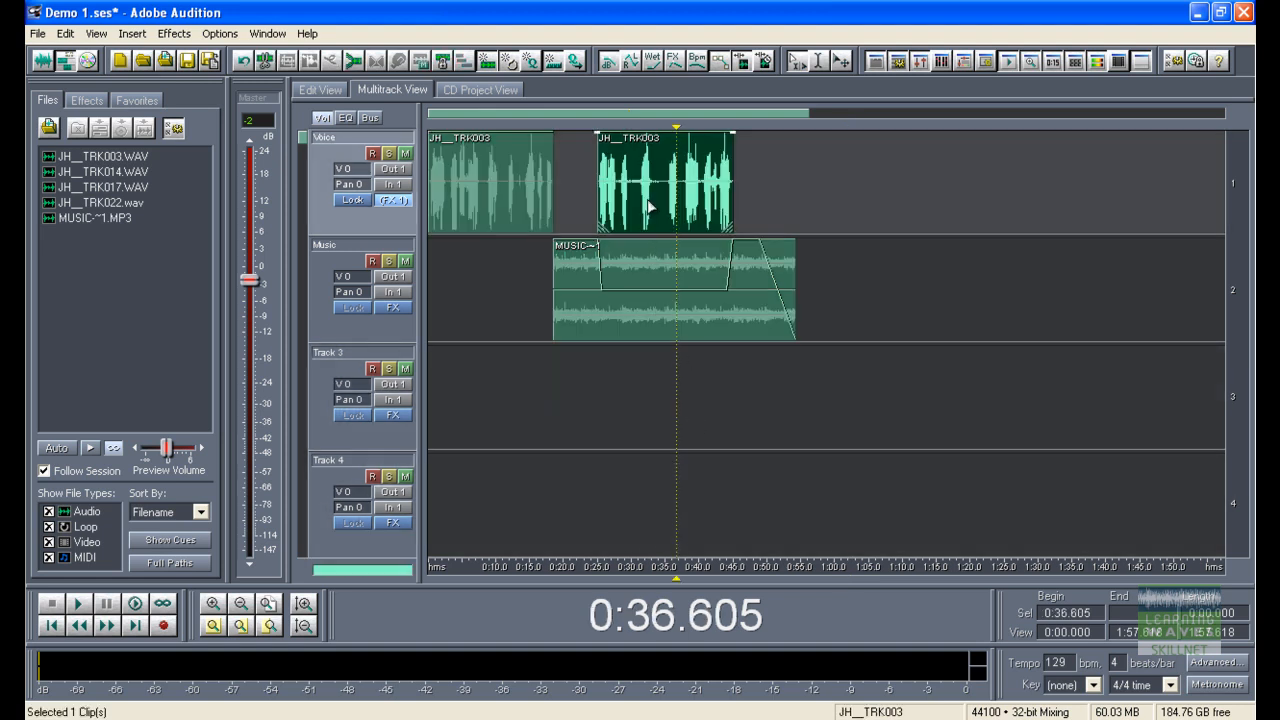
pyautogui.keyDown('ctrl'); pyautogui.click(550, 185); pyautogui.keyUp('ctrl')
pyautogui.keyDown('ctrl'); pyautogui.click(612, 300); pyautogui.keyUp('ctrl')
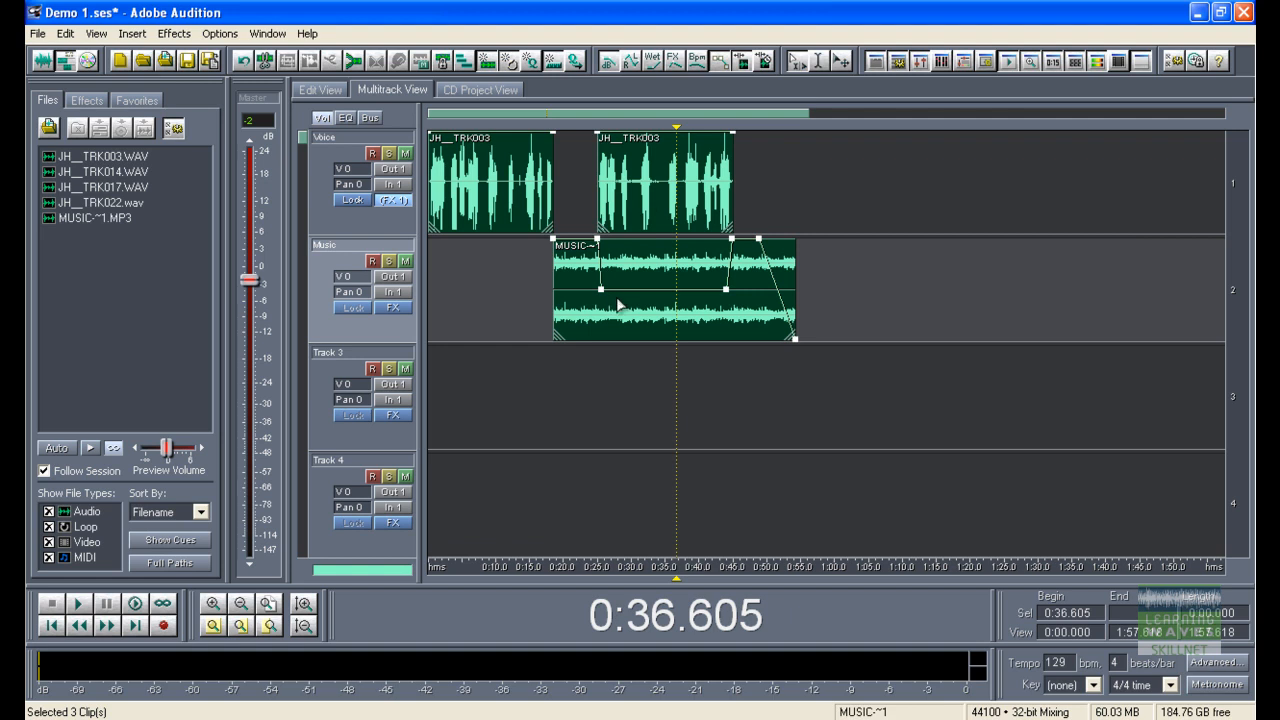
# Step: Mix down the selected clips to a new file, declining the Embed Project Link option
pyautogui.click(65, 34)
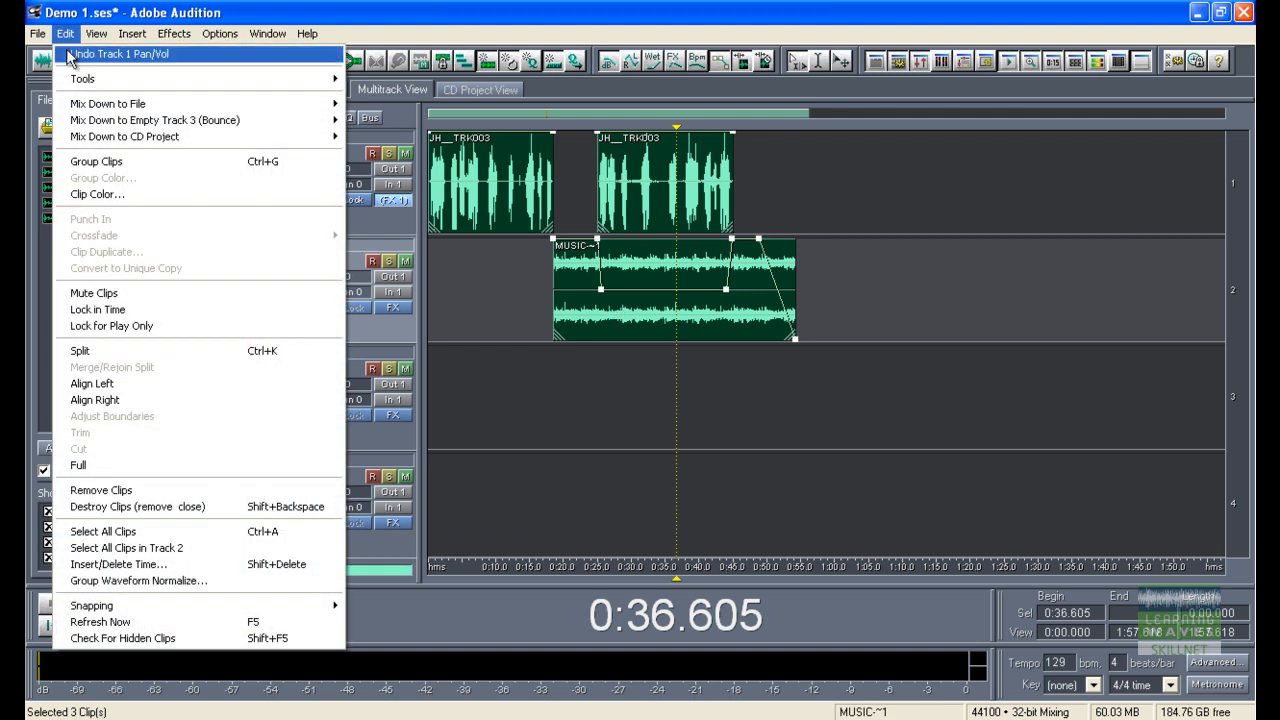
pyautogui.moveTo(76, 106)
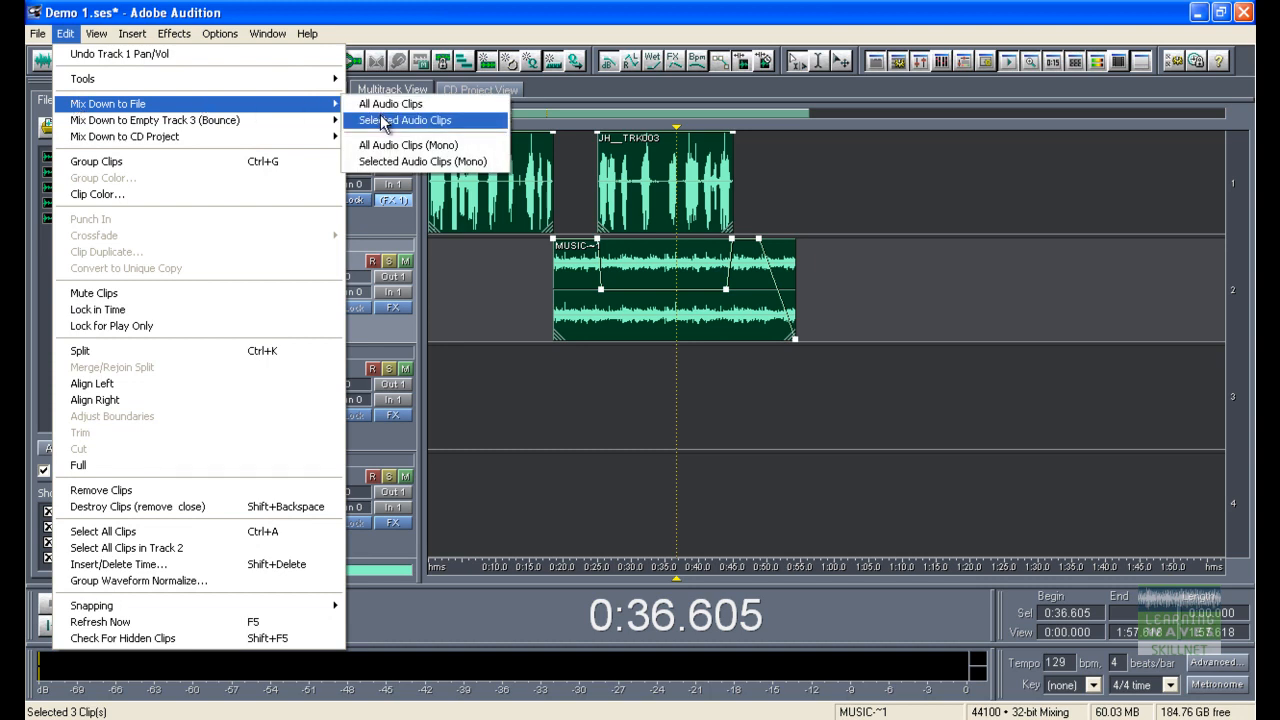
pyautogui.click(458, 18)
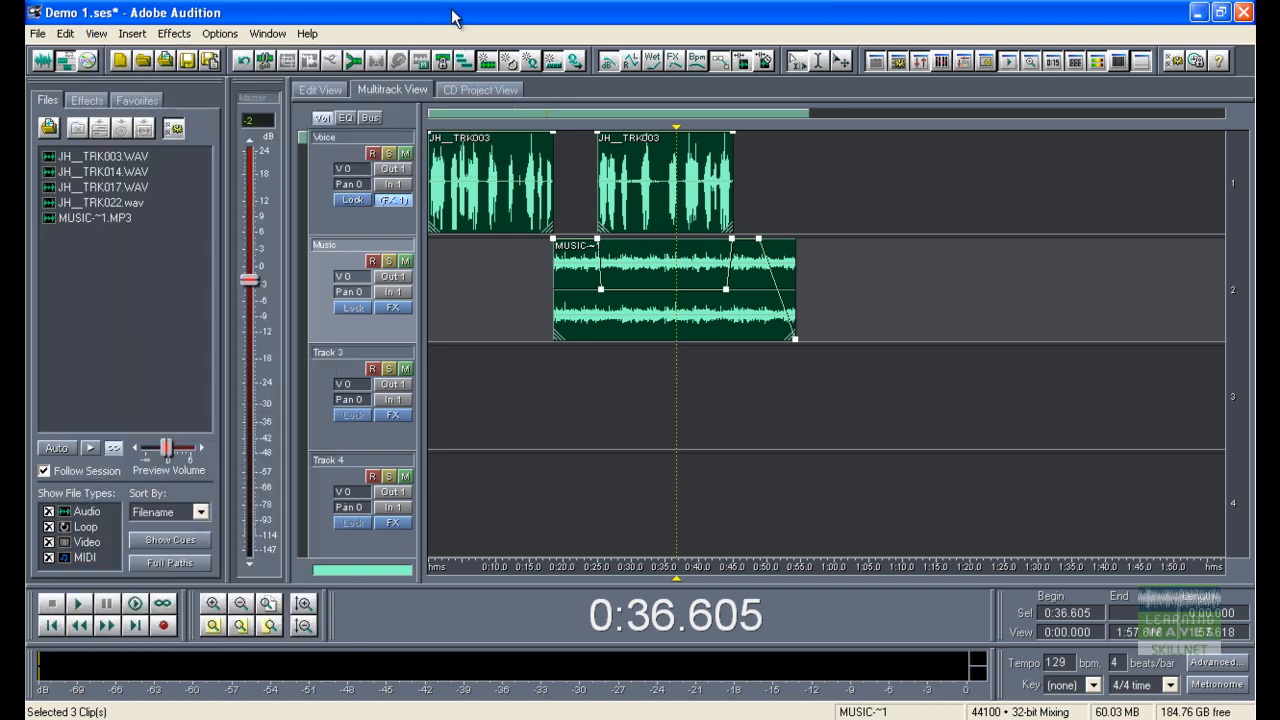
pyautogui.click(352, 62)
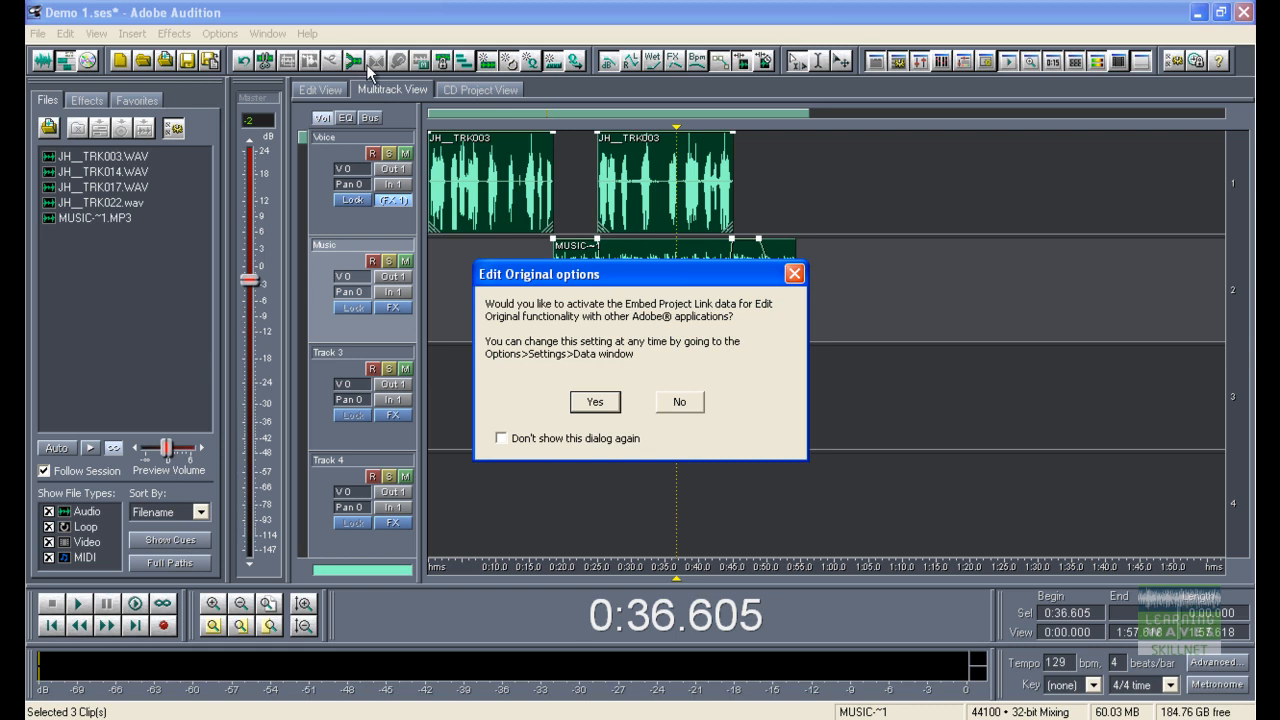
pyautogui.click(679, 402)
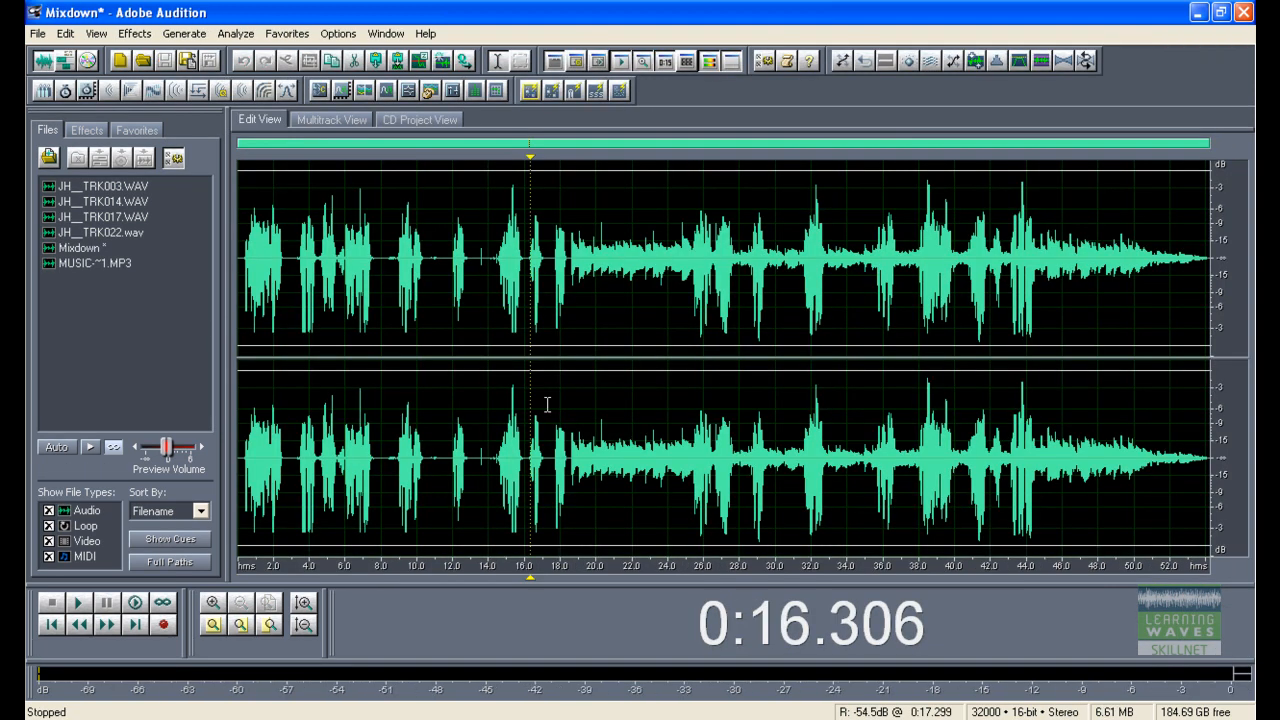
# Step: Save the mixdown as a Windows PCM (*.wav) file named JH Mix 1
pyautogui.press('F12')
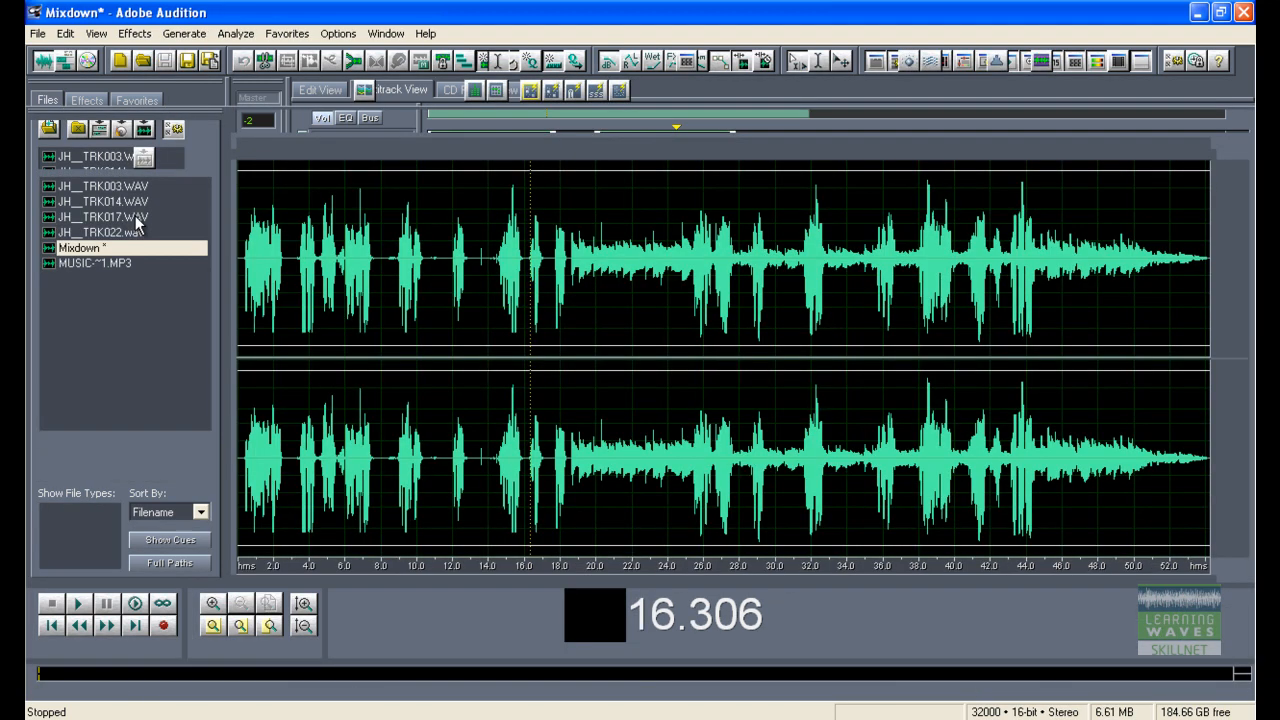
pyautogui.click(38, 36)
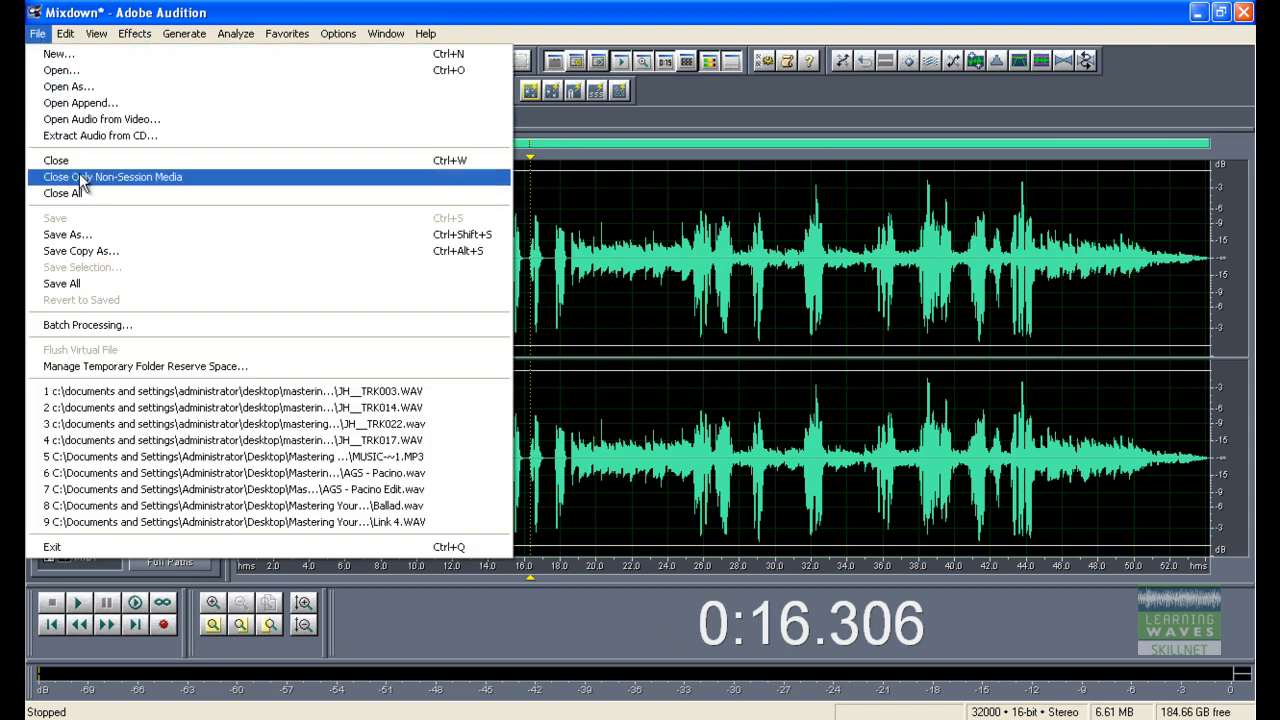
pyautogui.click(90, 238)
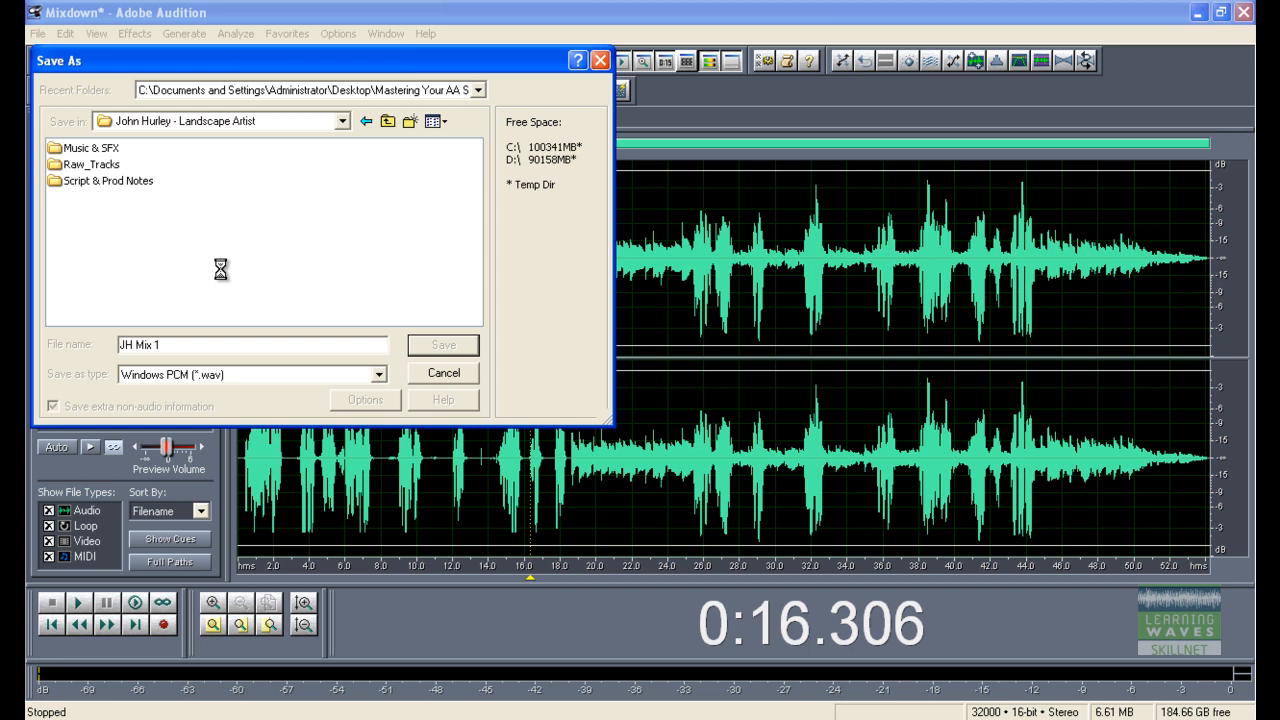
pyautogui.press('Return')
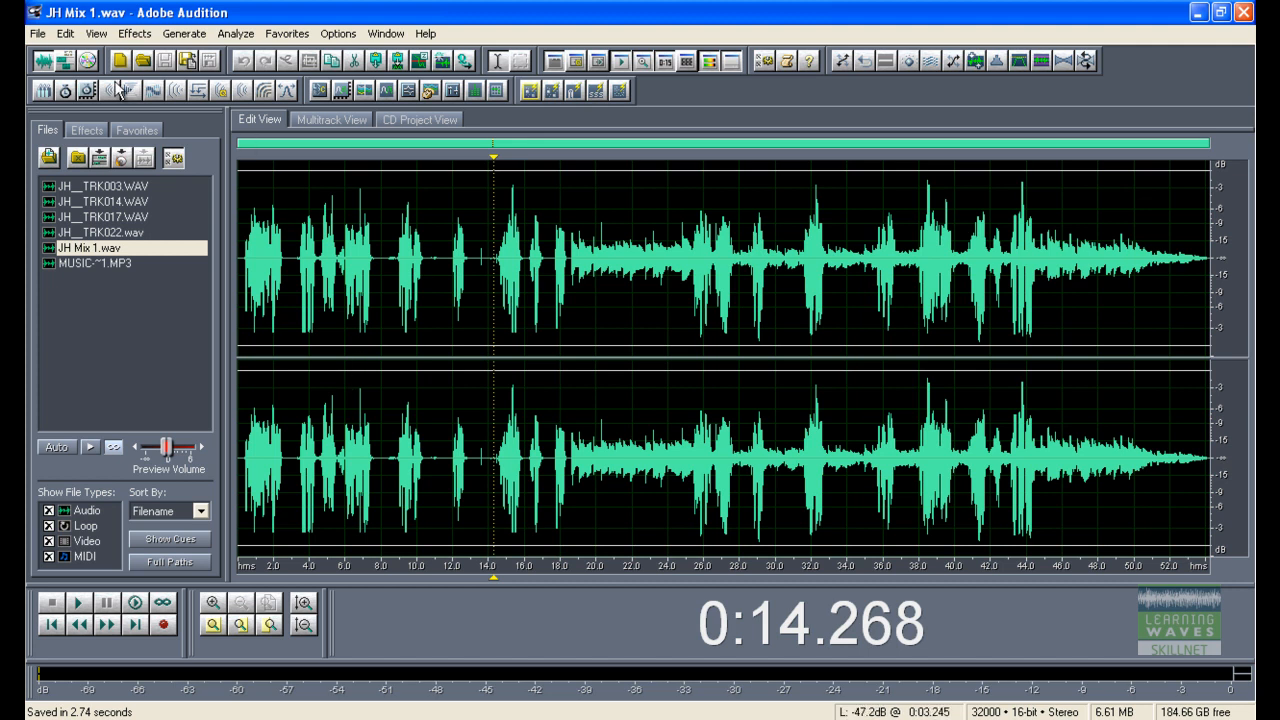
# Step: Start saving a copy named JH Mix 1 MP3 with the mp3PRO (FhG) (*.mp3) file type
pyautogui.click(33, 36)
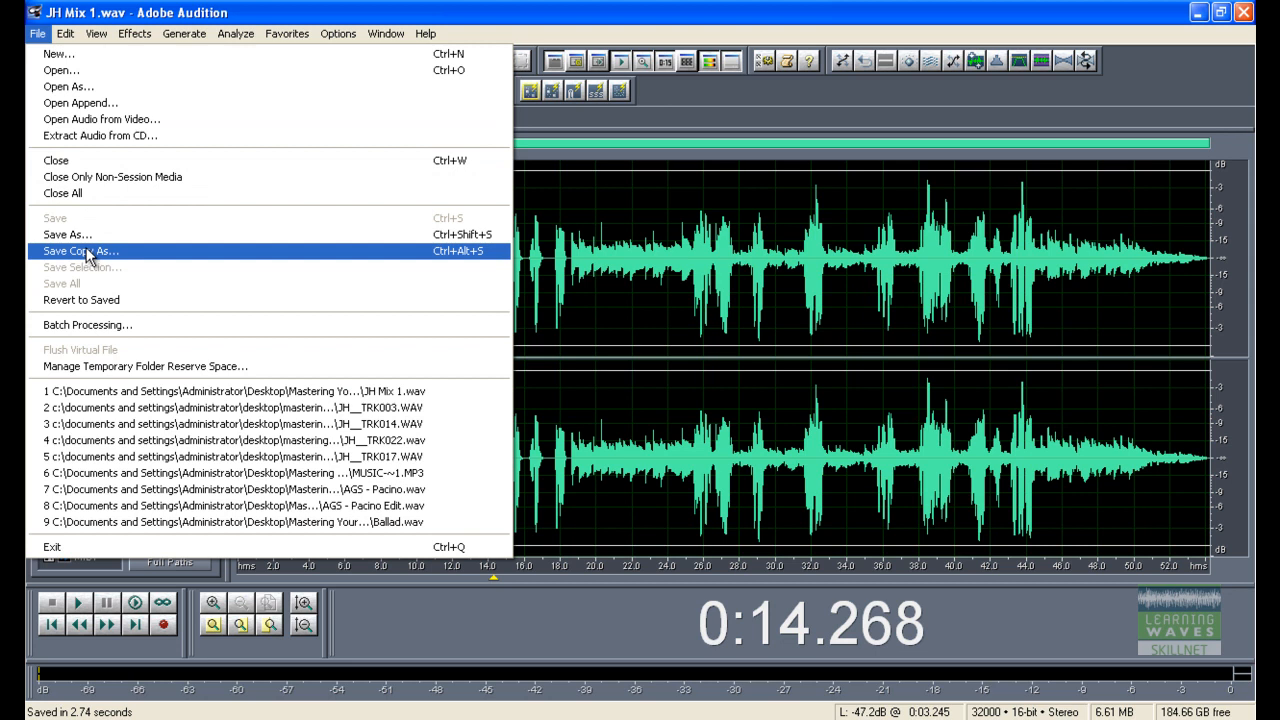
pyautogui.click(88, 252)
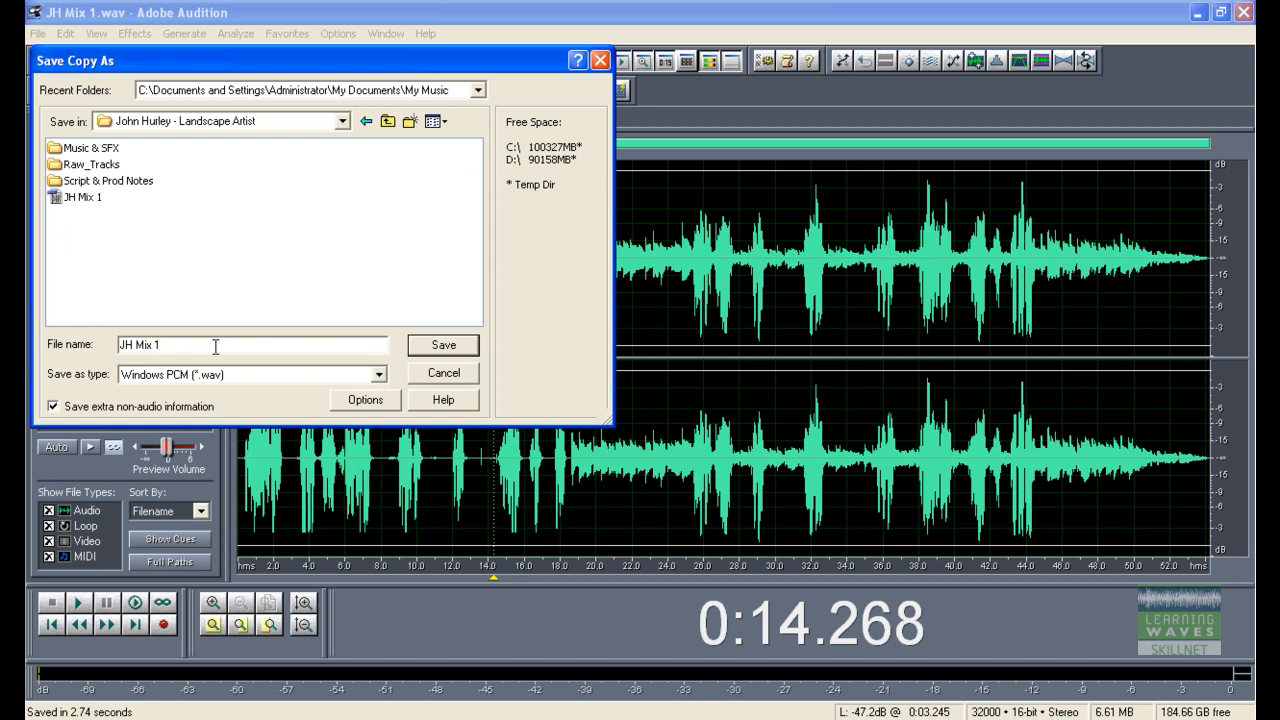
pyautogui.write('MP3')
pyautogui.click(380, 373)
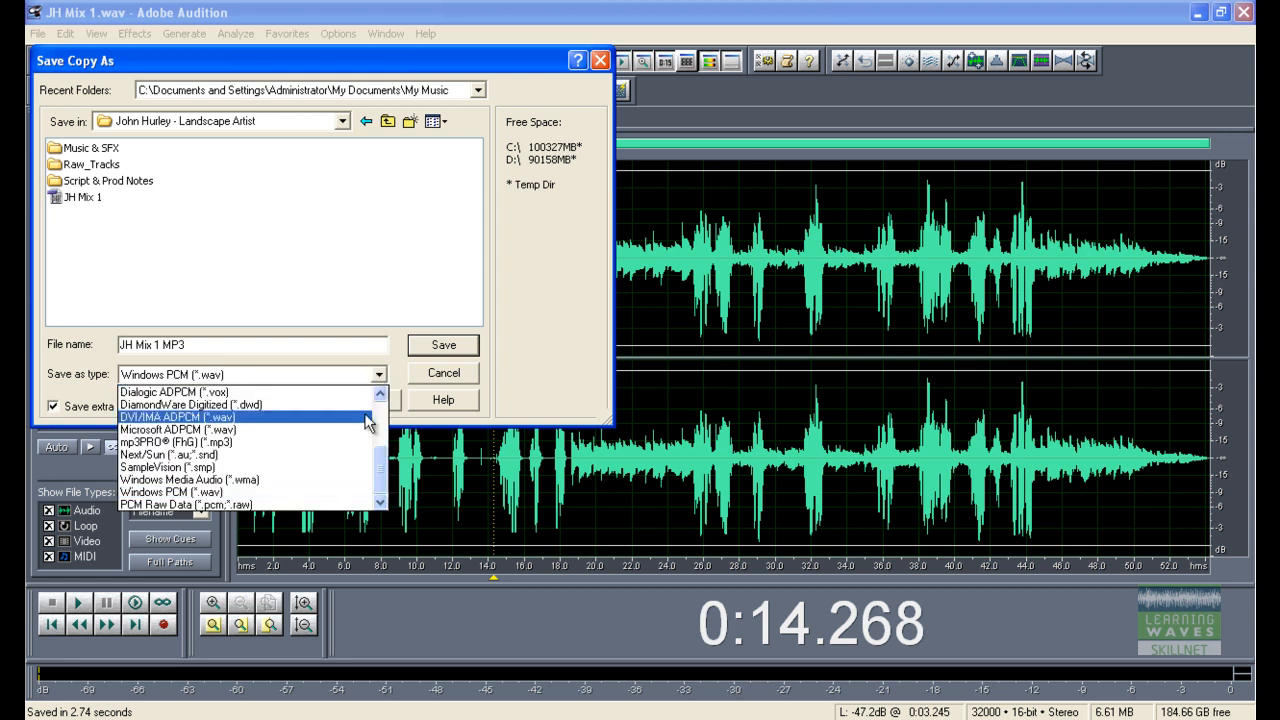
pyautogui.scroll(1, 370, 442)
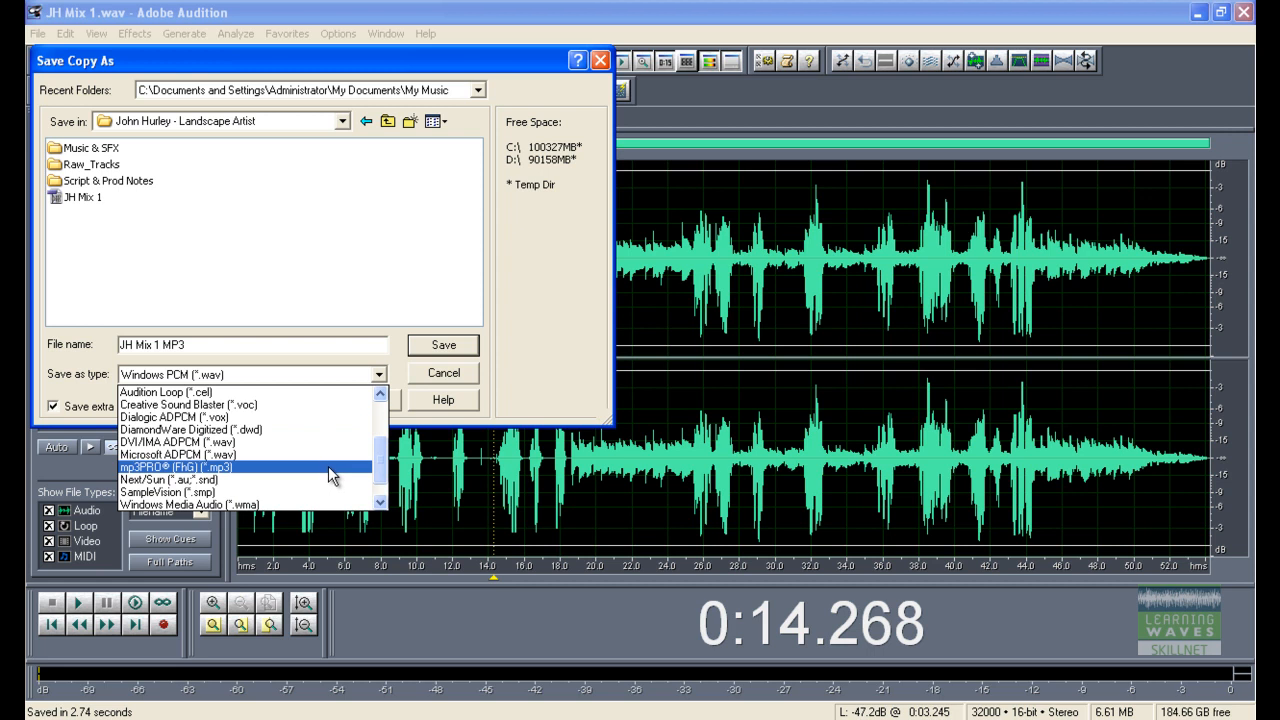
pyautogui.click(328, 466)
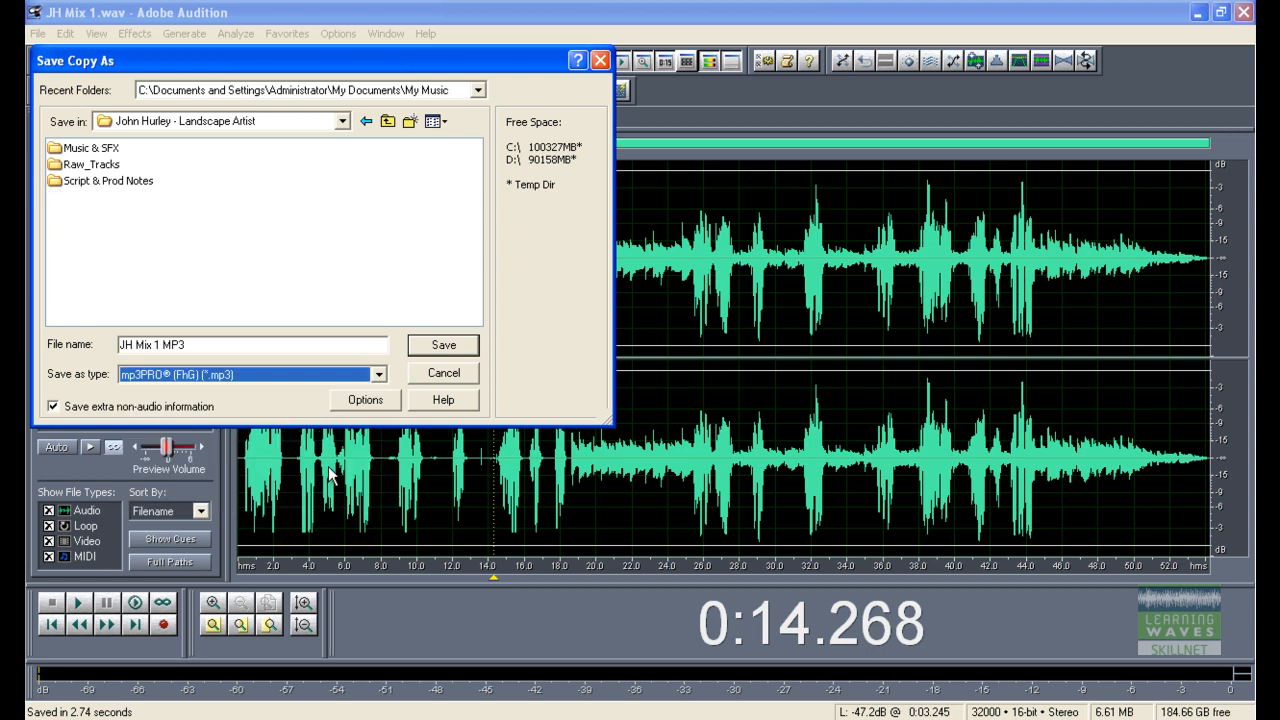
# Step: Set the MP3 encoder options to CBR at 128 Kbps, 32000 Hz, Stereo, then save the copy and dismiss the lossy warning
pyautogui.click(365, 399)
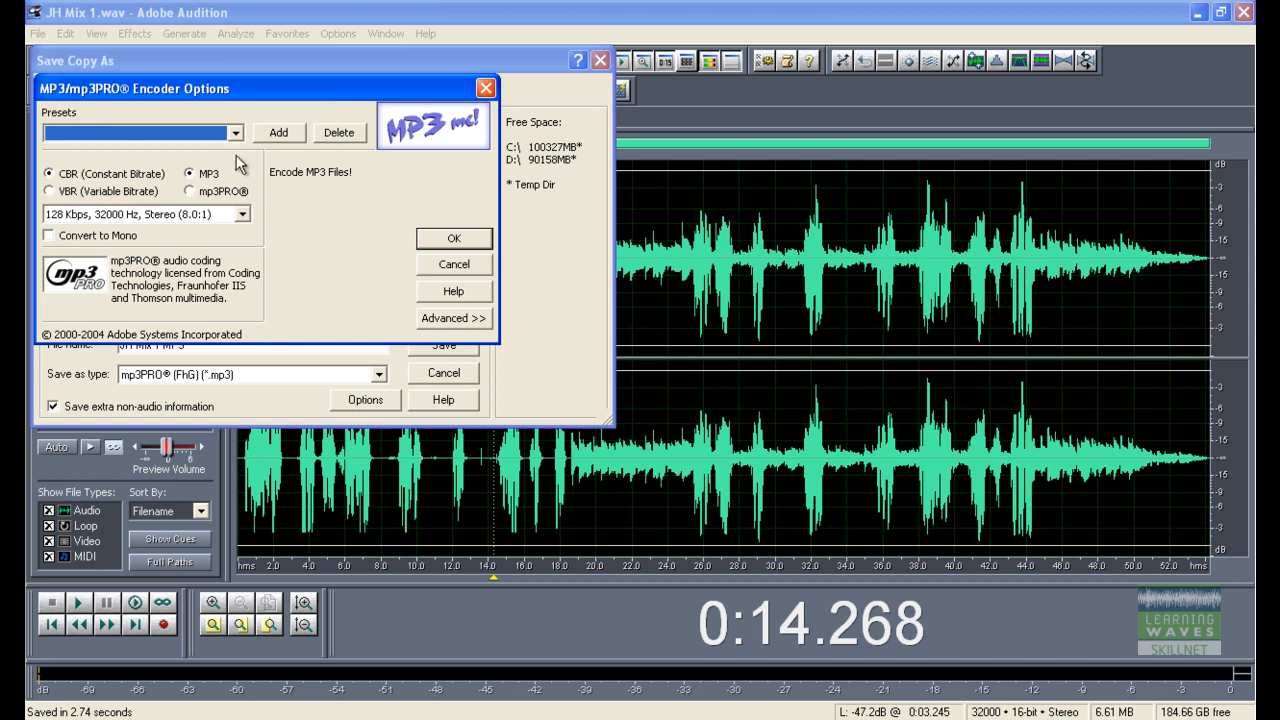
pyautogui.click(82, 175)
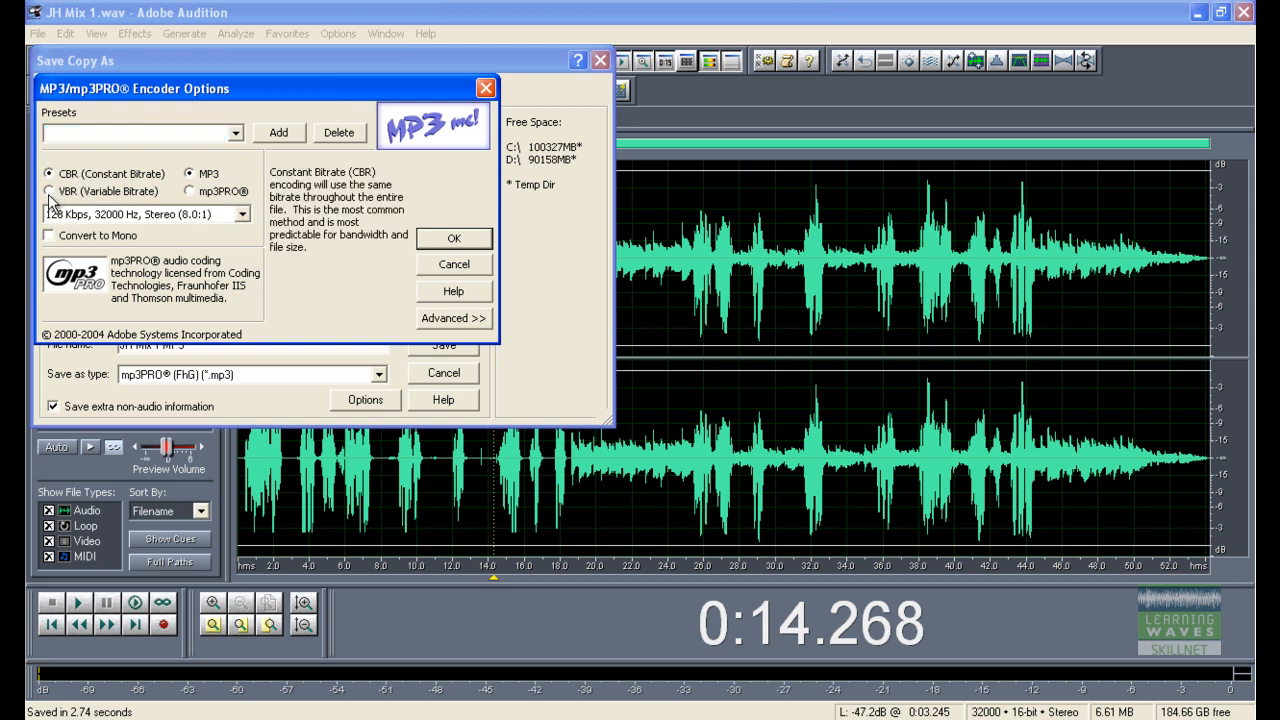
pyautogui.click(51, 192)
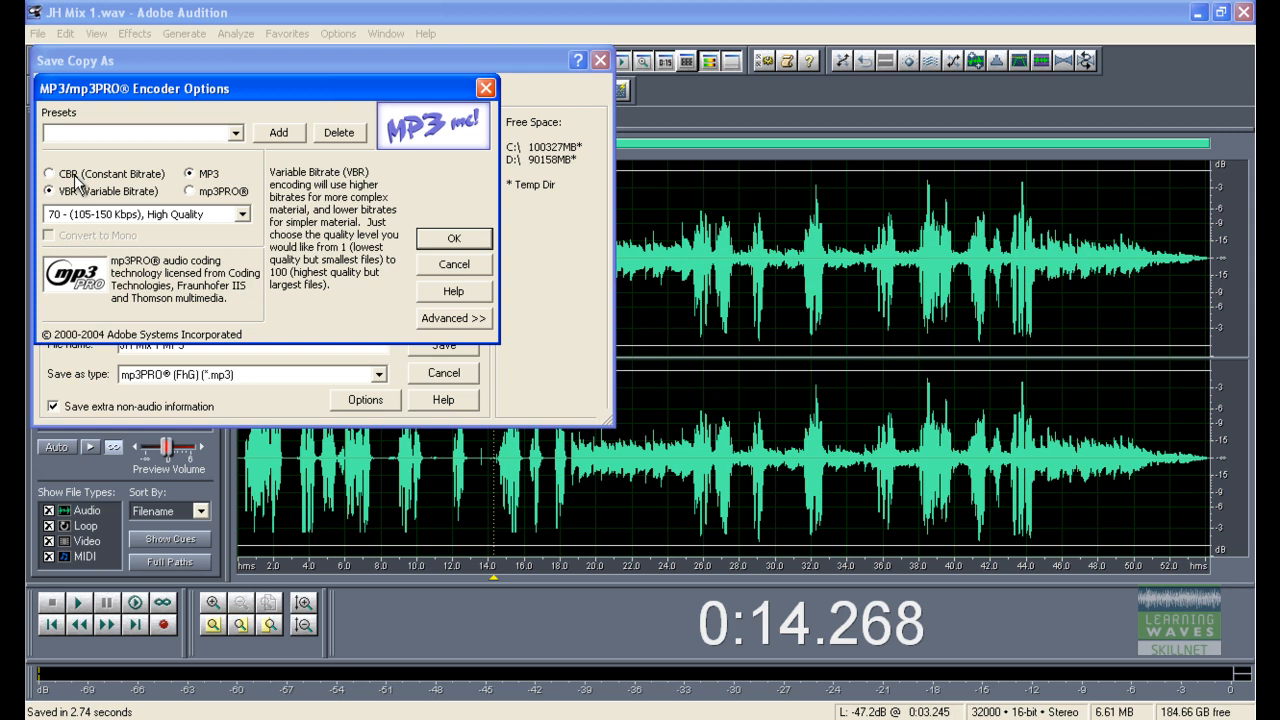
pyautogui.click(76, 175)
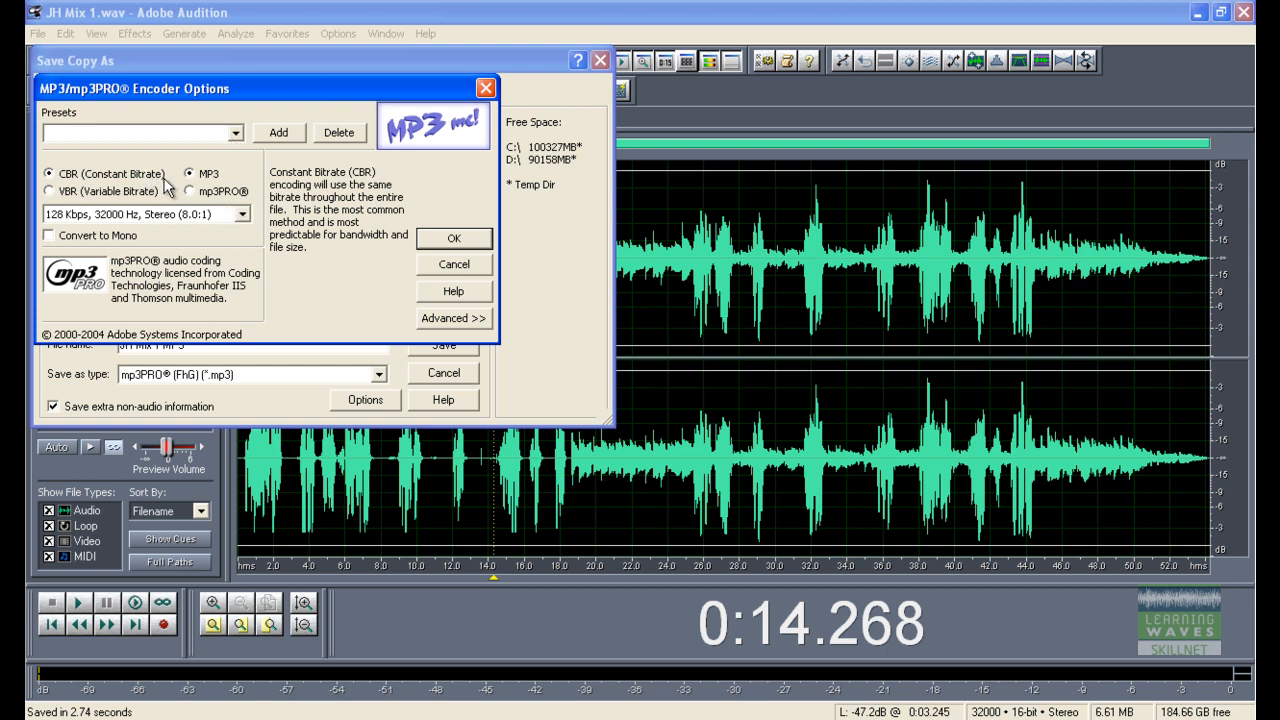
pyautogui.click(242, 215)
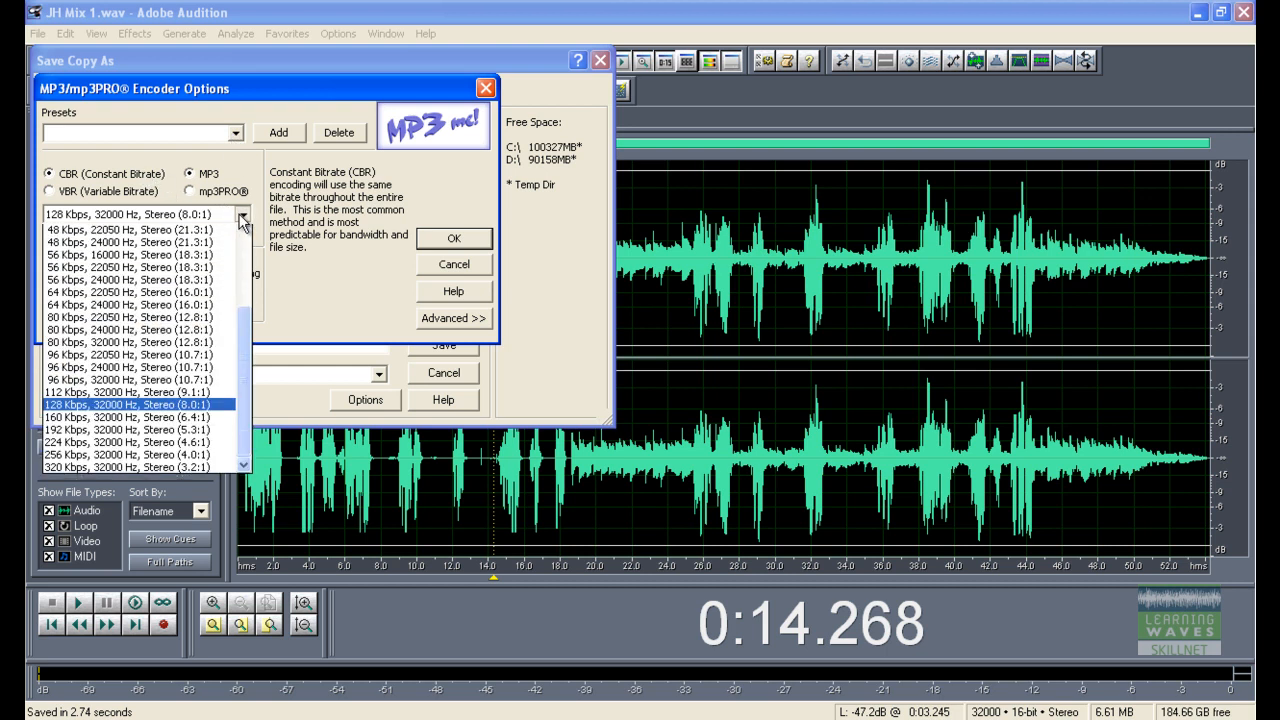
pyautogui.moveTo(244, 350); pyautogui.dragTo(244, 404)
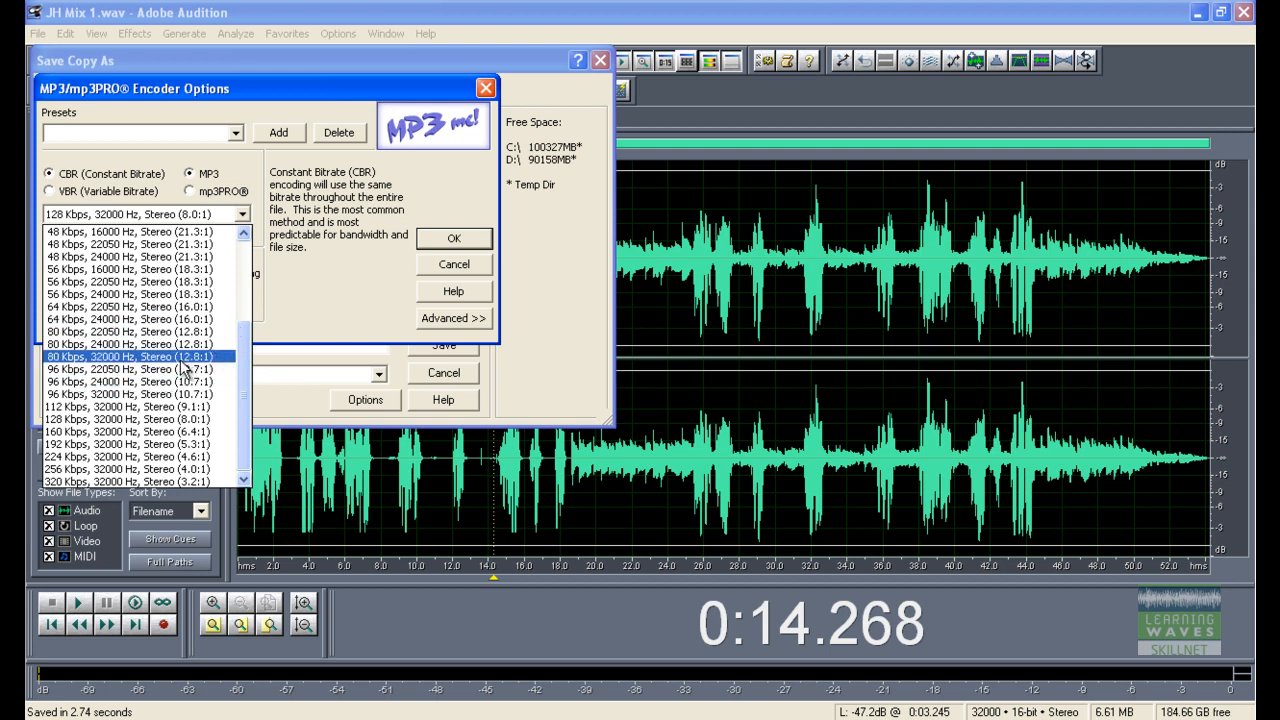
pyautogui.click(197, 419)
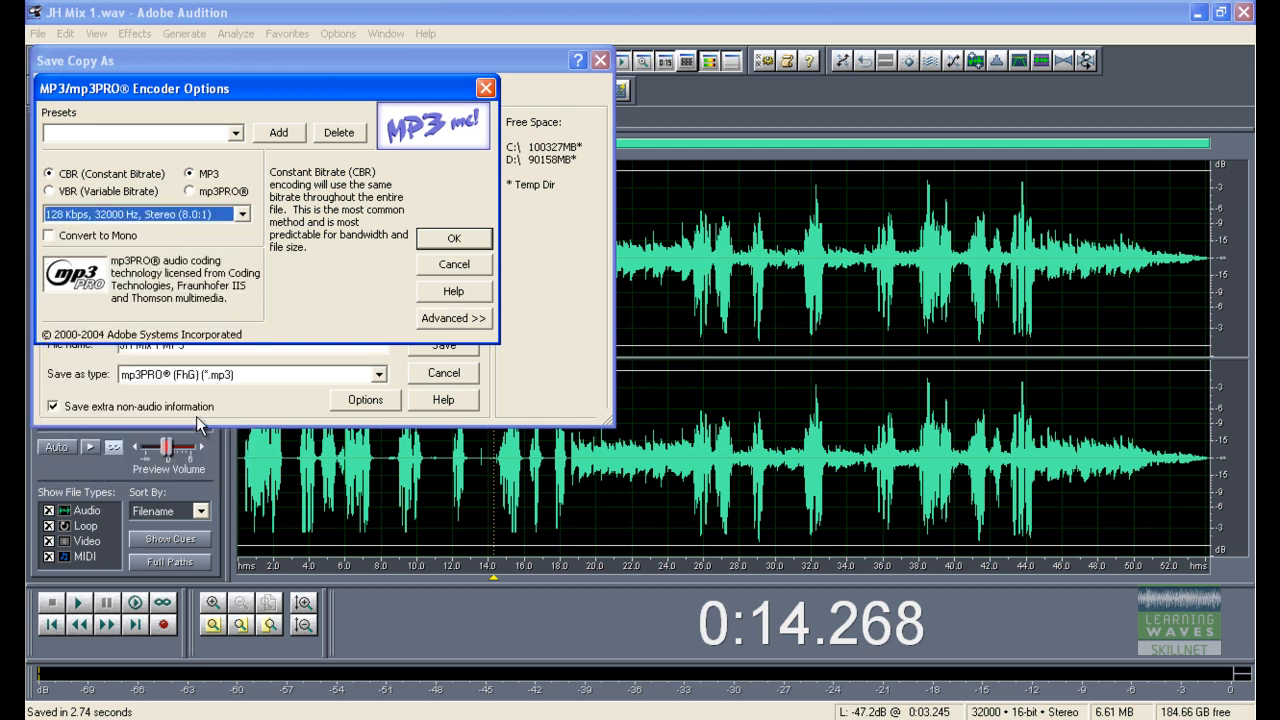
pyautogui.click(445, 250)
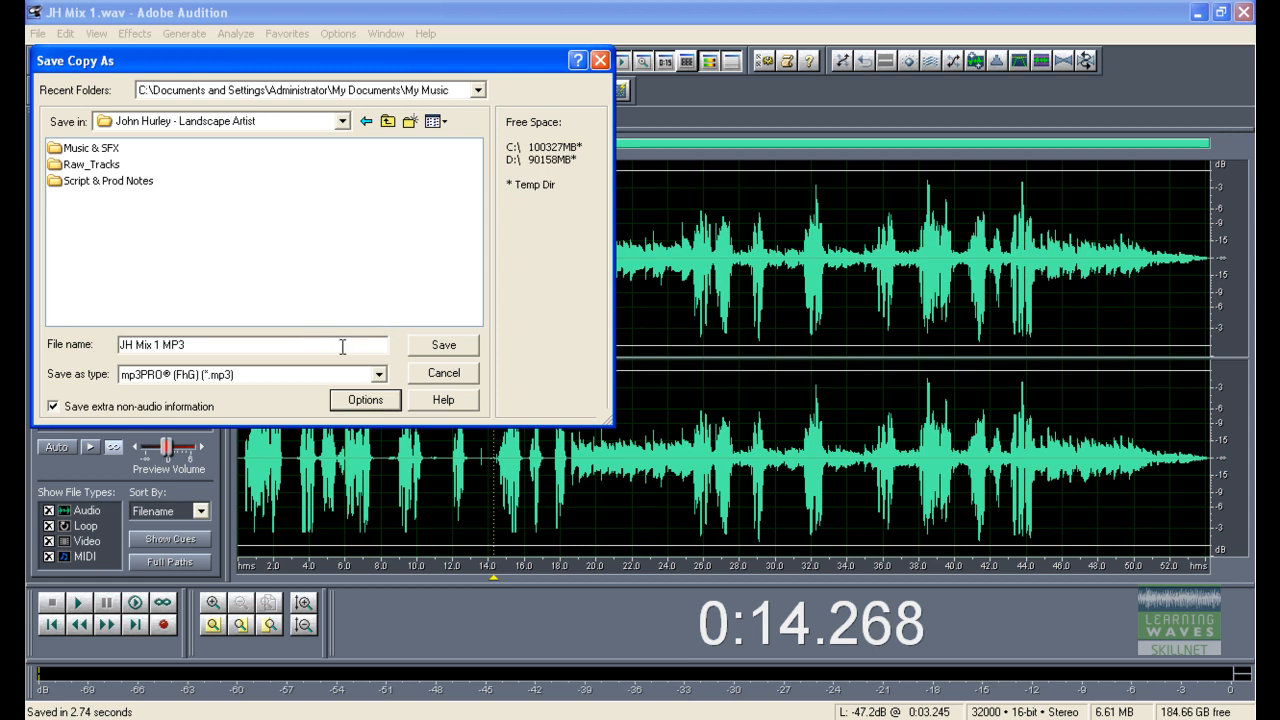
pyautogui.click(440, 347)
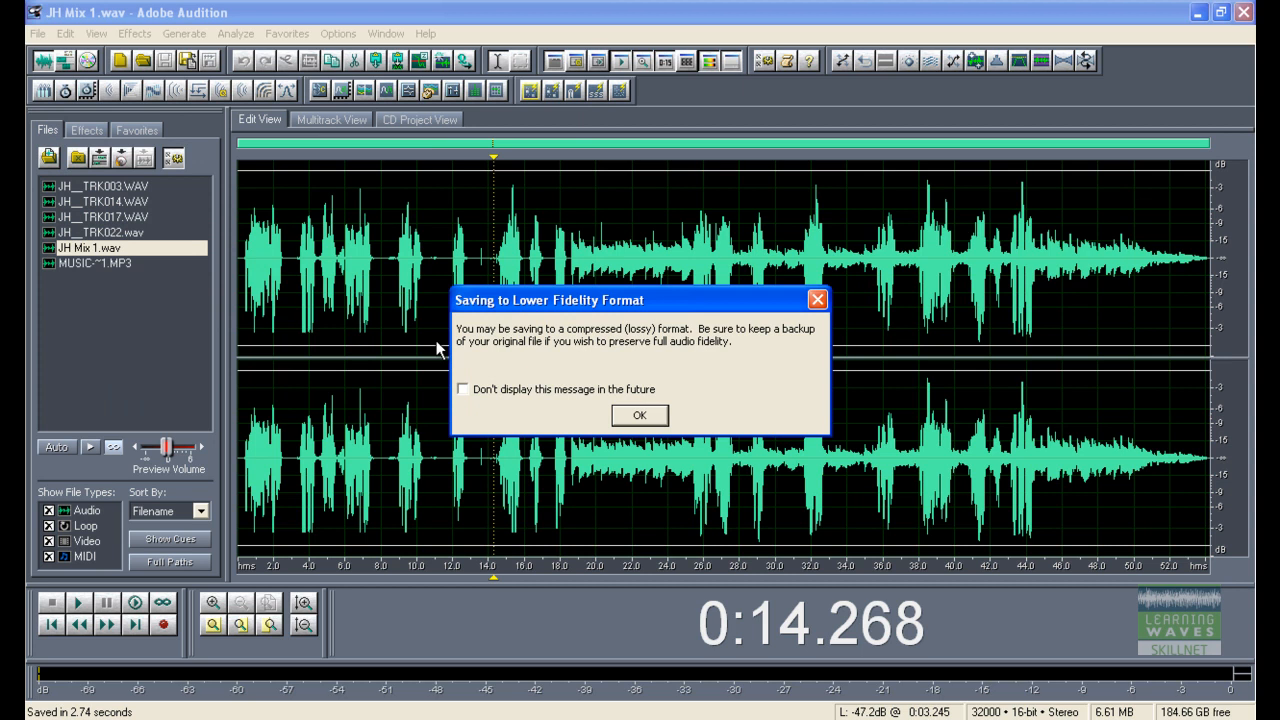
pyautogui.press('Return')
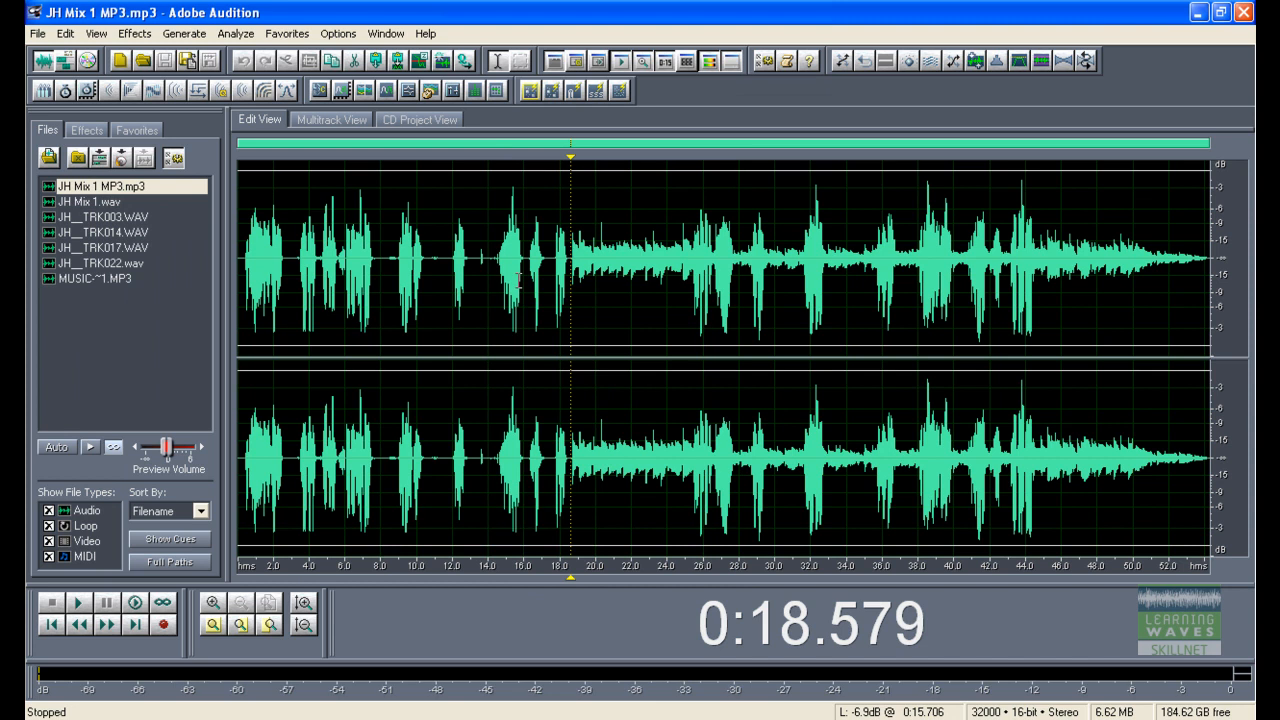
# Step: Switch back to the multitrack session and save the session
pyautogui.press('F12')
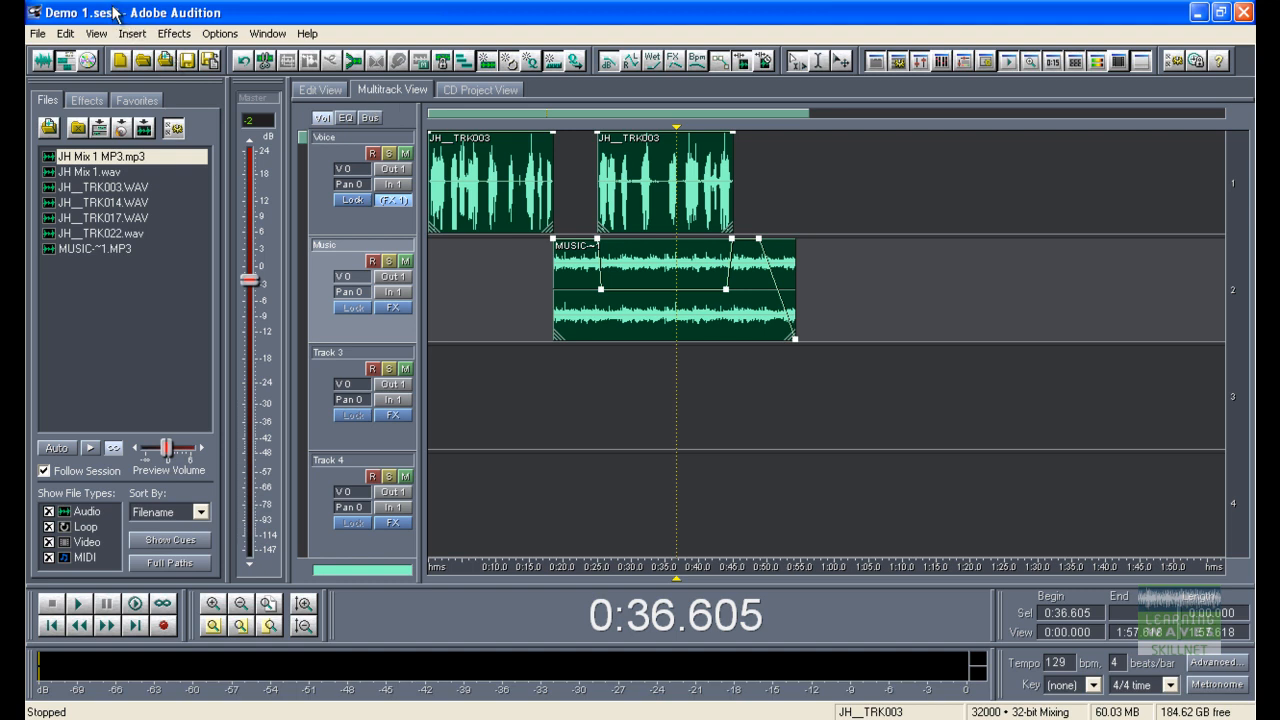
pyautogui.click(47, 33)
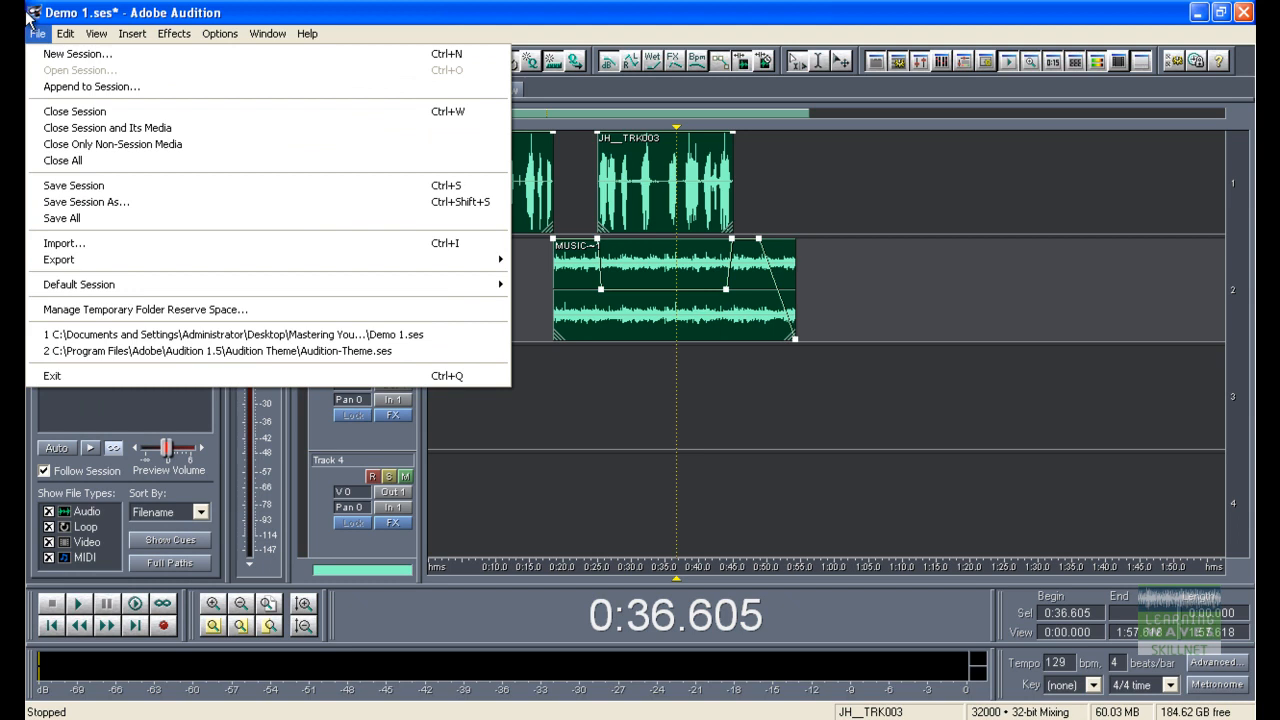
pyautogui.click(63, 186)
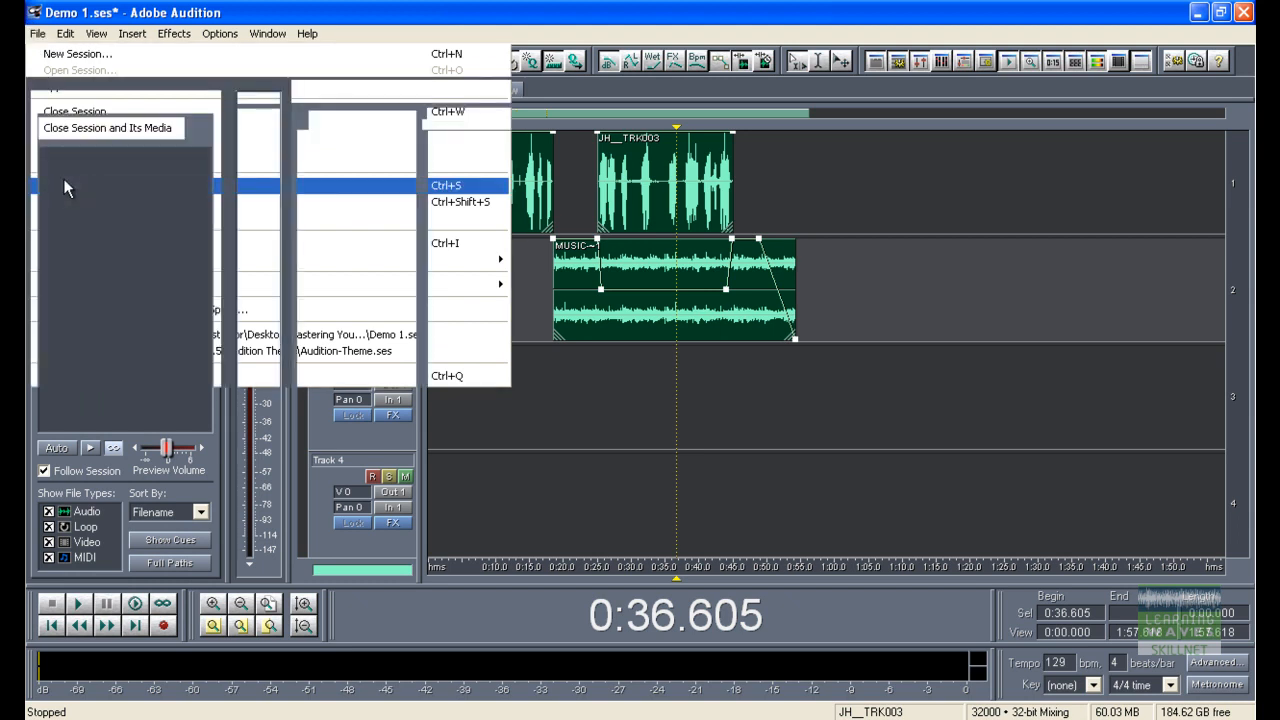